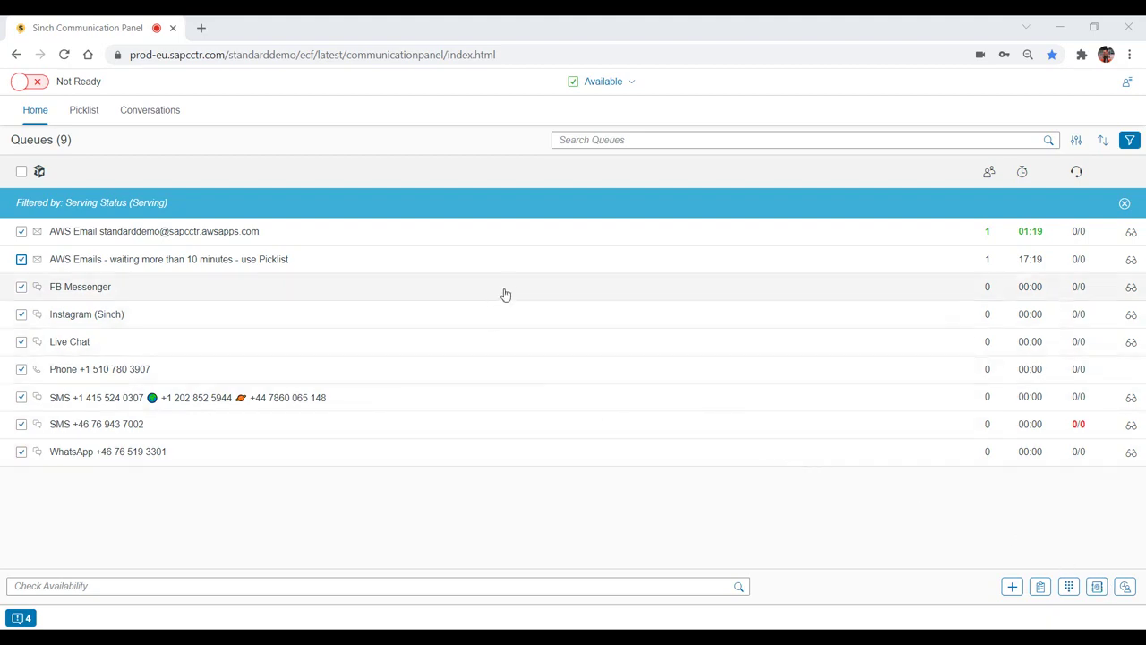
Leave availability unchanged and switch the agent from Not Ready to Ready.
{"action": "left_click", "coordinate": [600, 83]}
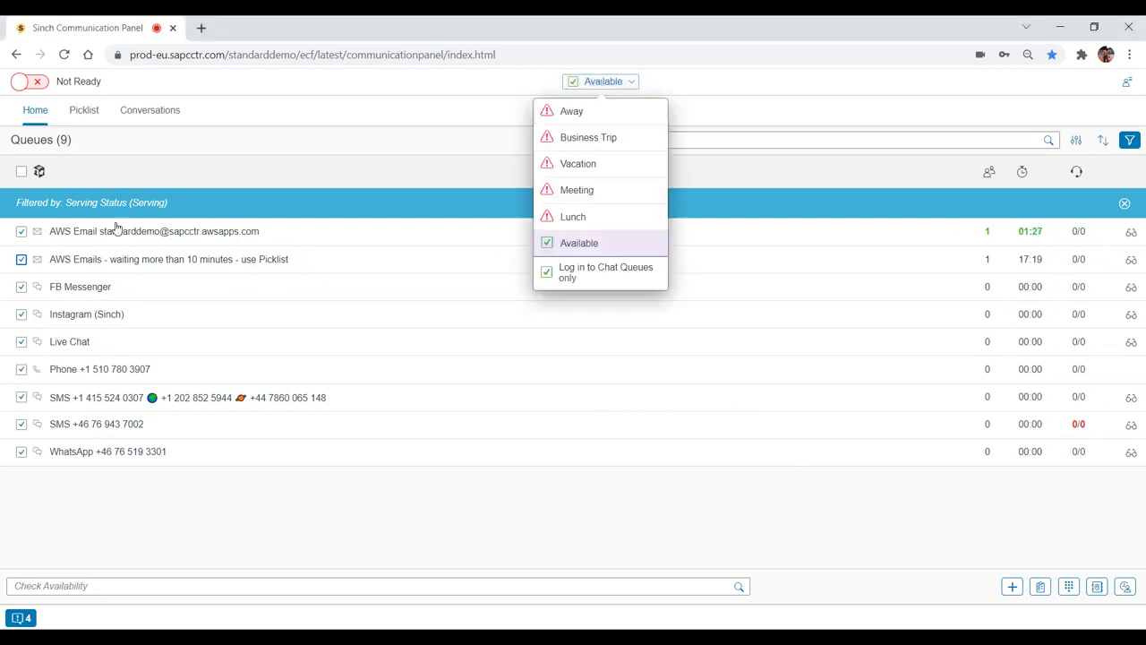
{"action": "left_click", "coordinate": [23, 262]}
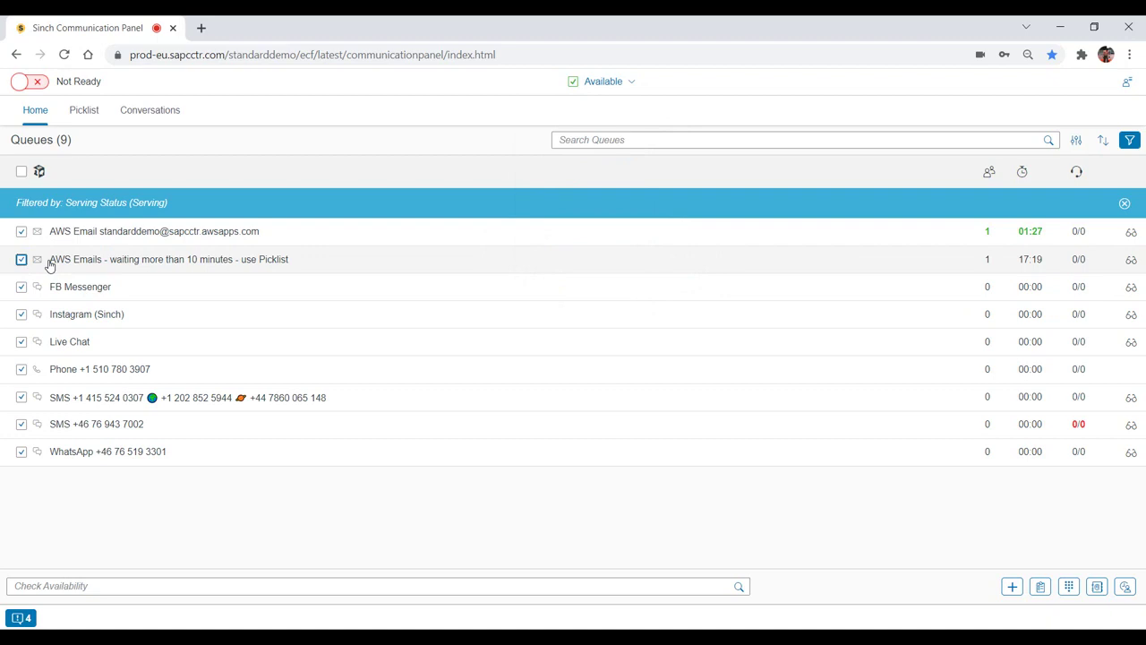
{"action": "left_click", "coordinate": [35, 82]}
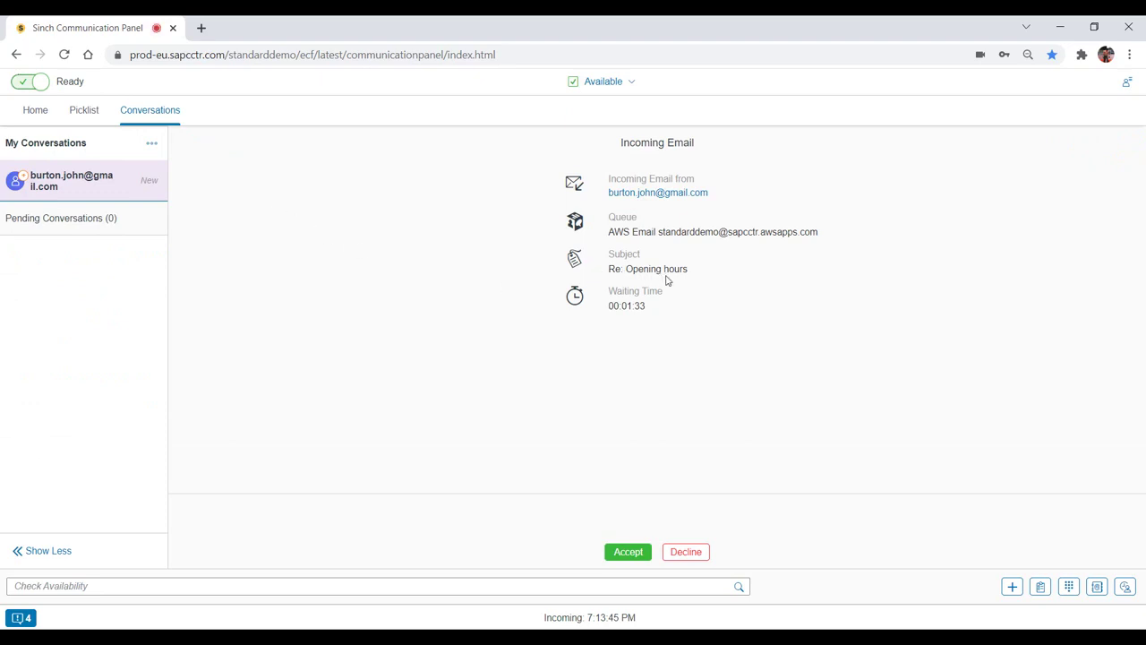
Accept the 'Re: Opening hours' email, start a reply, and bring up the reply template list.
{"action": "left_click", "coordinate": [629, 551]}
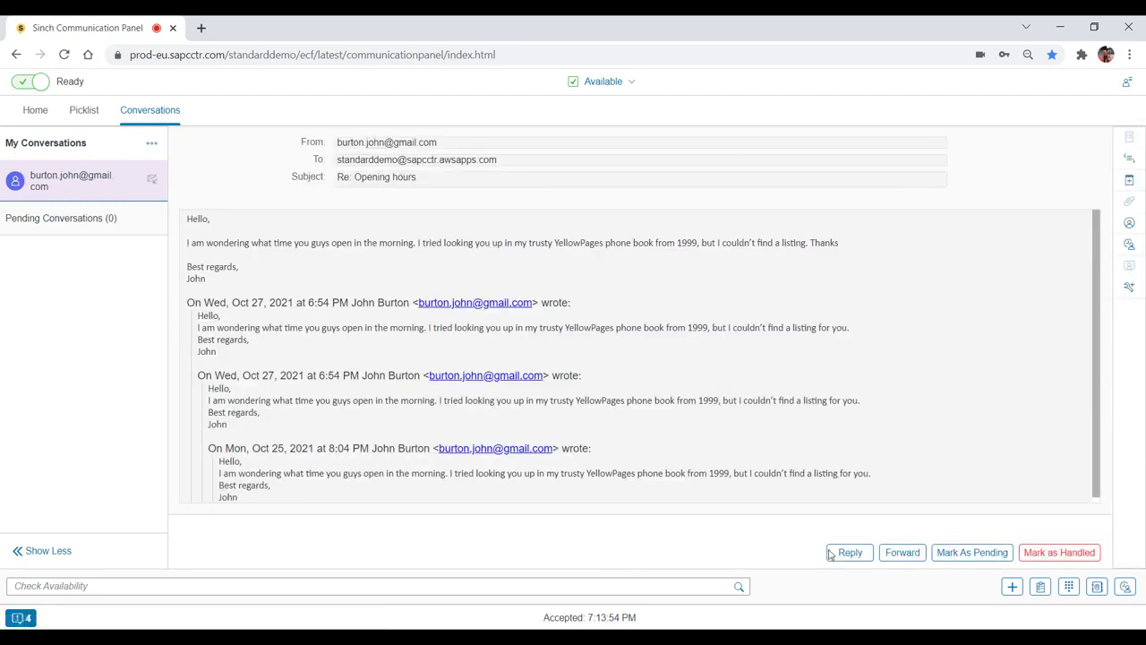
{"action": "left_click", "coordinate": [843, 552]}
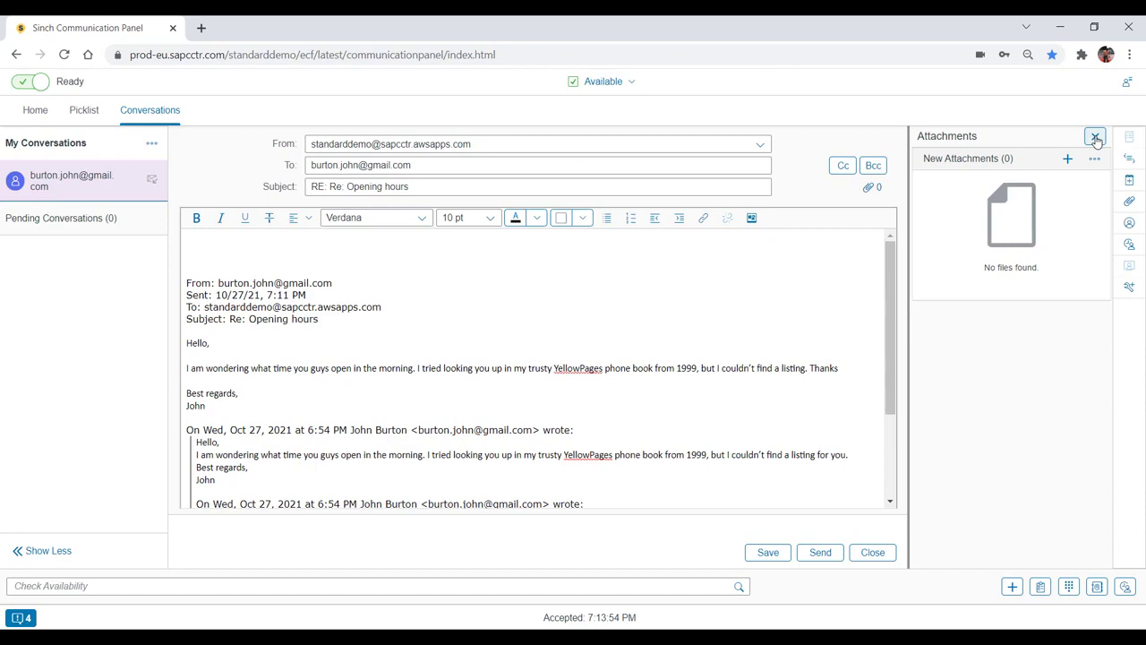
{"action": "left_click", "coordinate": [1094, 138]}
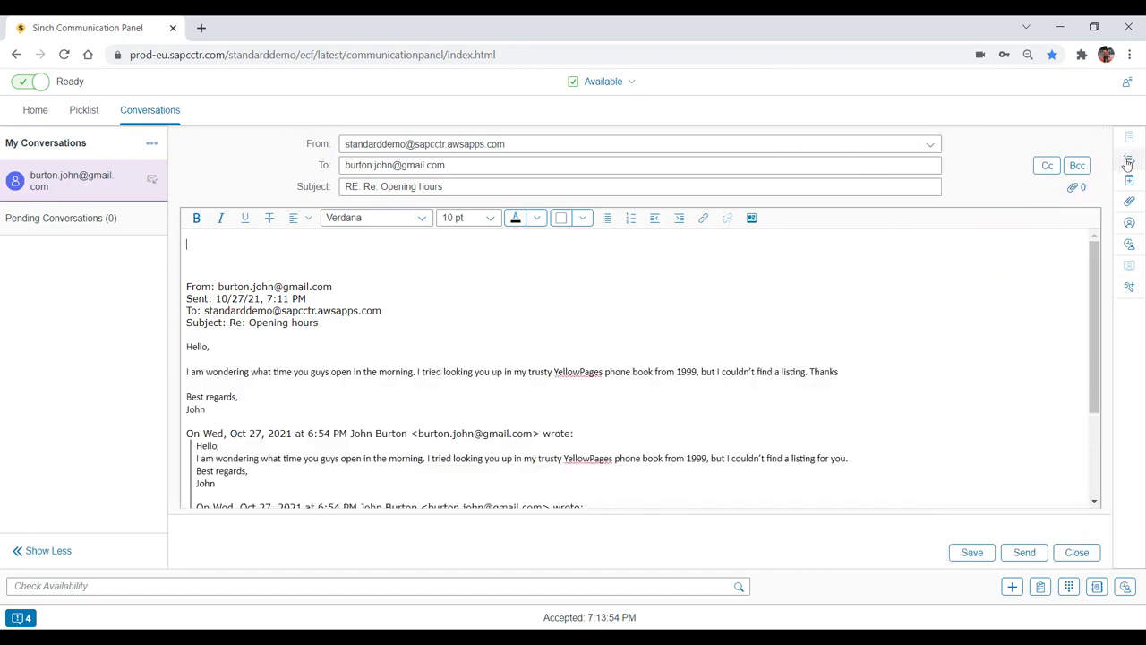
{"action": "left_click", "coordinate": [1127, 162]}
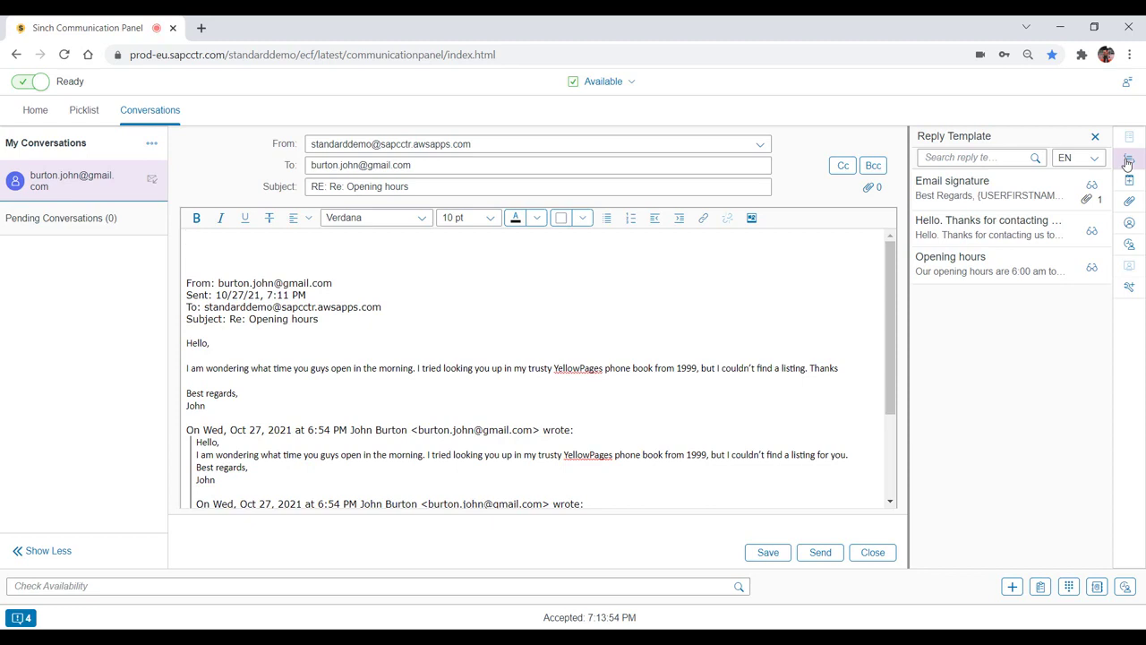
Insert the thank-you greeting, then copy in the 'hours' Opening hours template text.
{"action": "left_click", "coordinate": [1005, 233]}
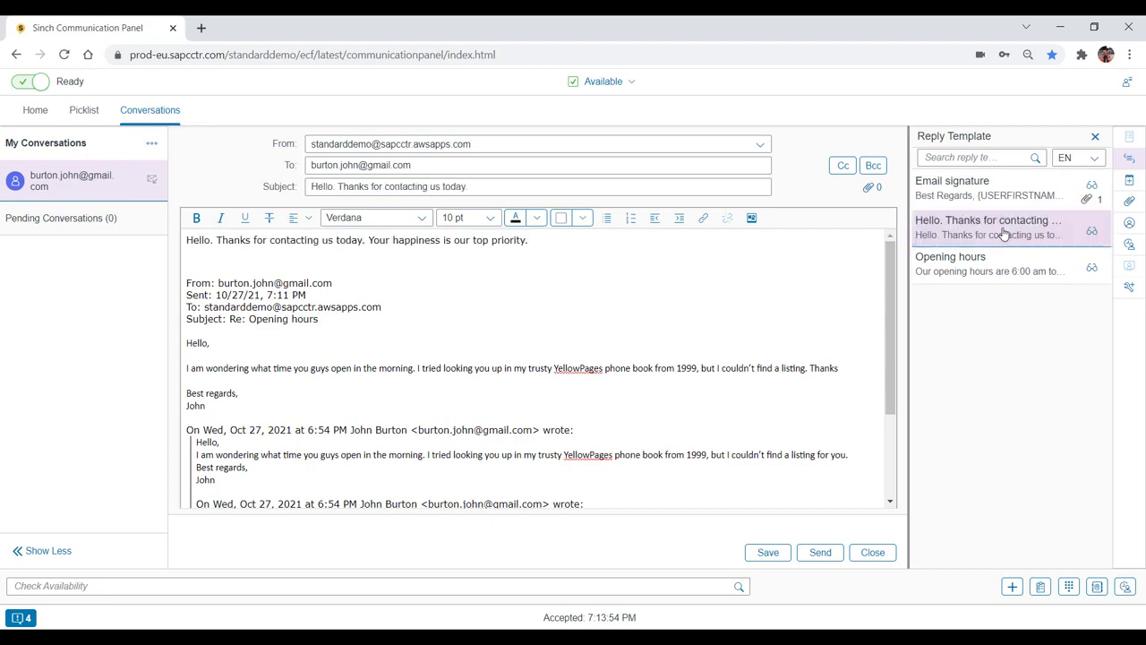
{"action": "key", "text": "Return"}
{"action": "key", "text": "Return"}
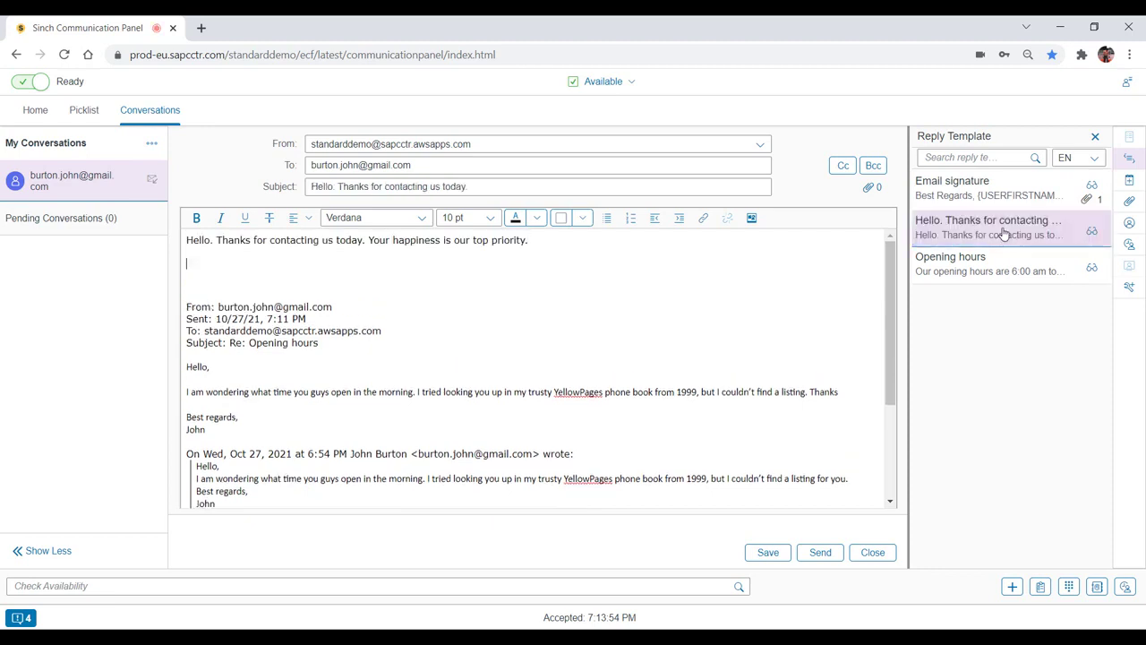
{"action": "left_click", "coordinate": [953, 159]}
{"action": "type", "text": "hours"}
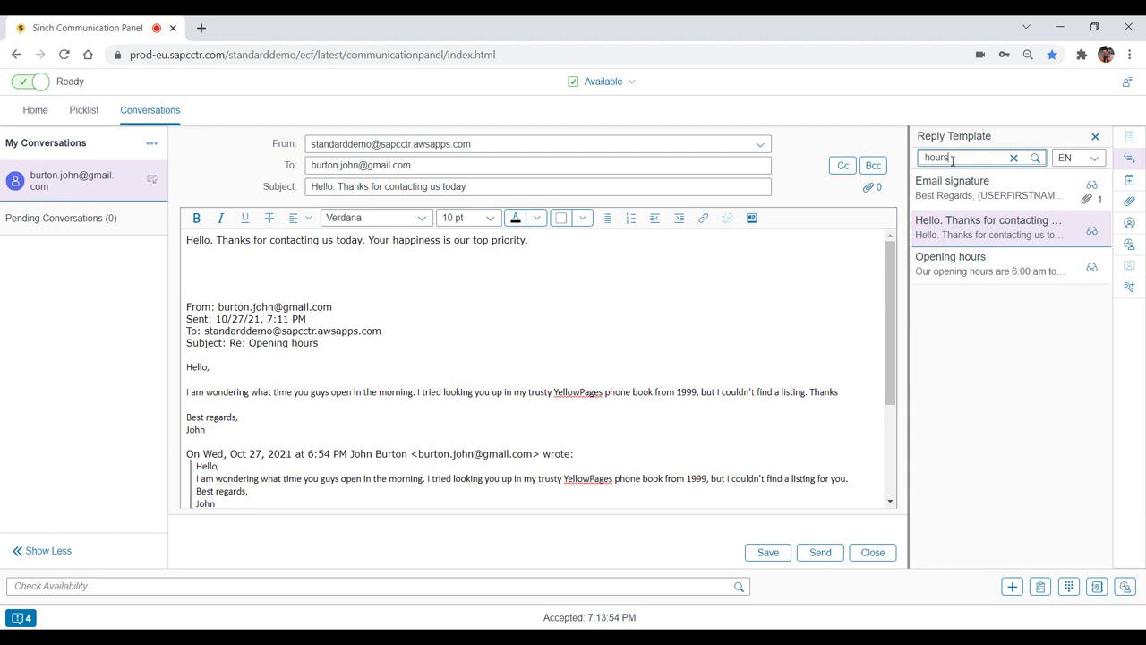
{"action": "key", "text": "Return"}
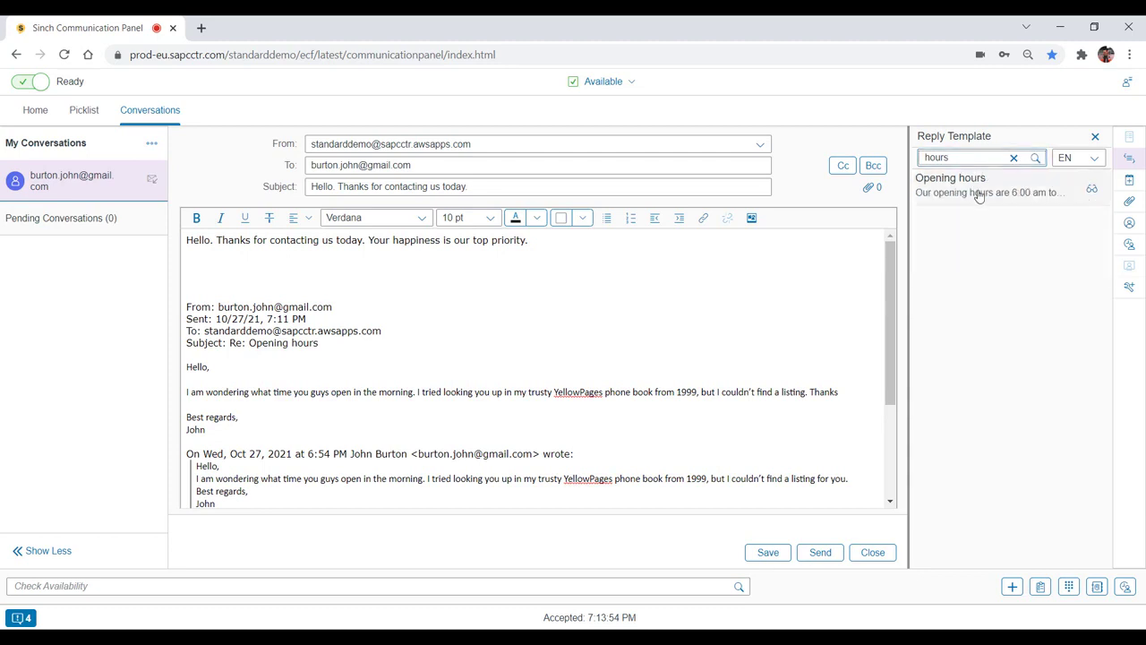
{"action": "left_click", "coordinate": [1091, 189]}
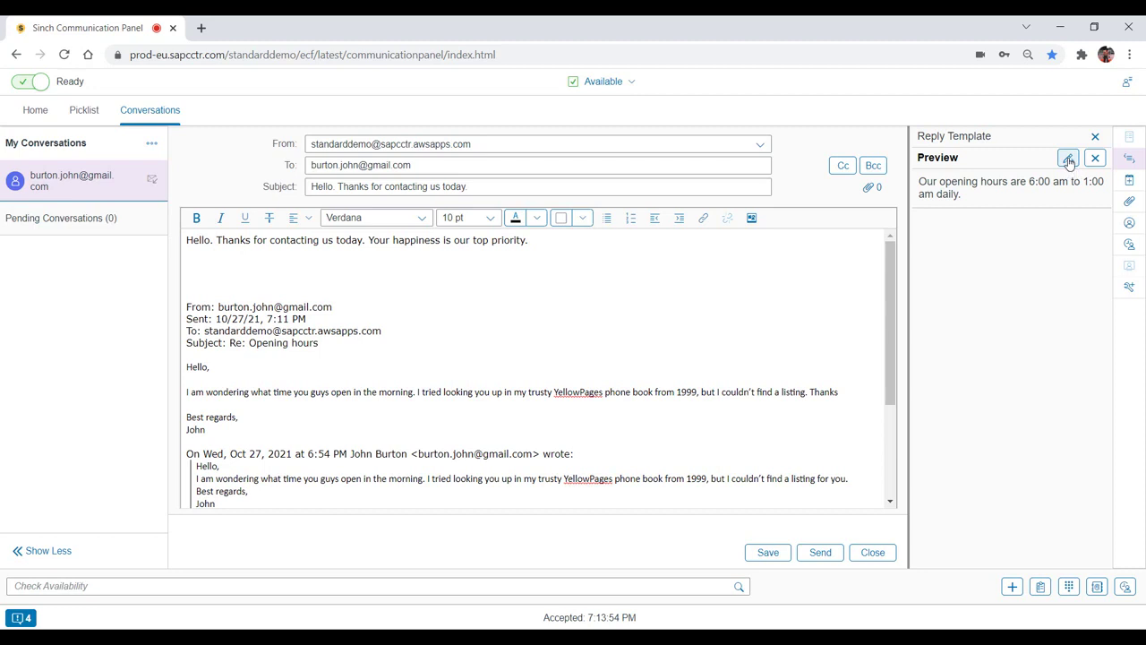
{"action": "left_click", "coordinate": [1068, 159]}
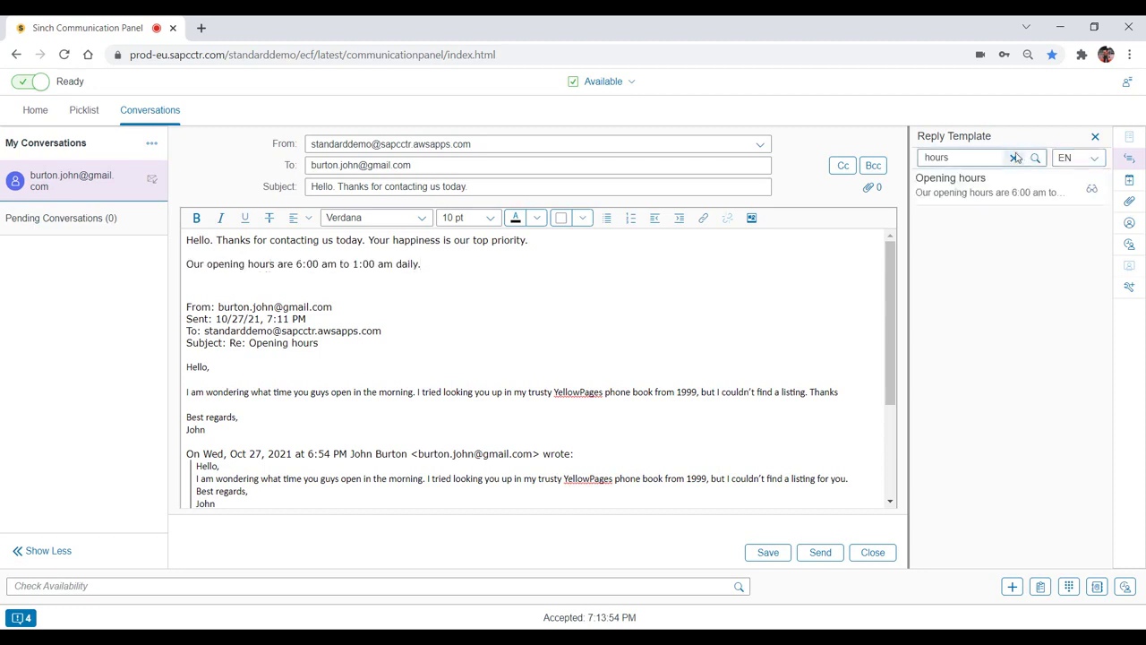
Append the Email signature, send the reply, mark it handled and close it.
{"action": "left_click", "coordinate": [1014, 158]}
{"action": "left_click", "coordinate": [1036, 158]}
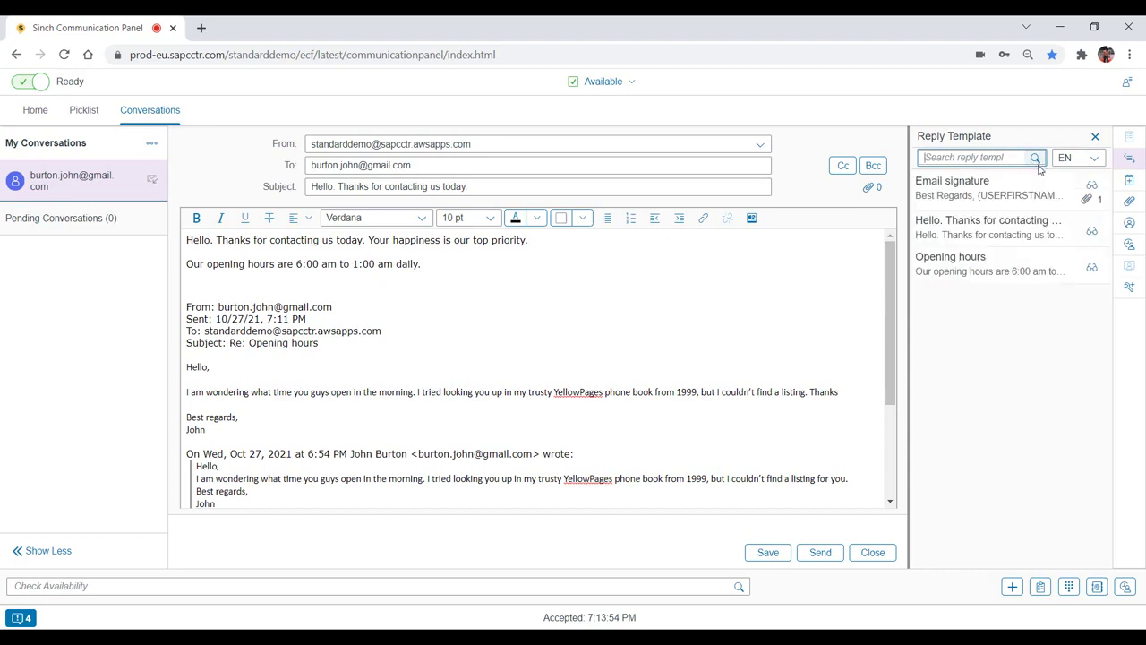
{"action": "double_click", "coordinate": [1006, 195]}
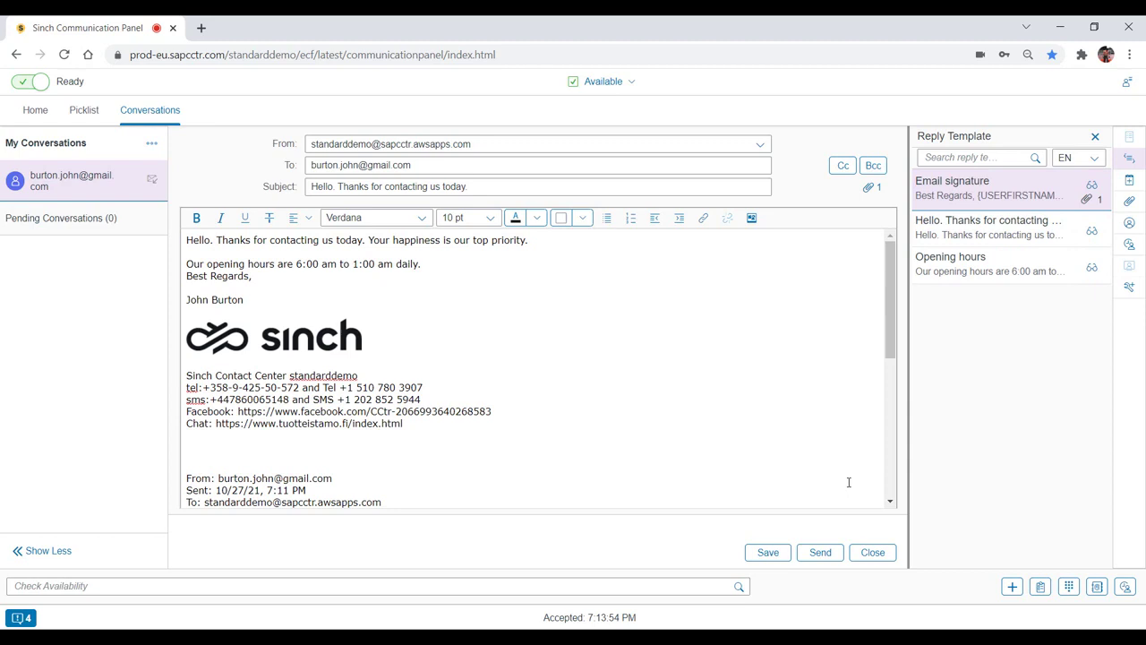
{"action": "left_click", "coordinate": [820, 554]}
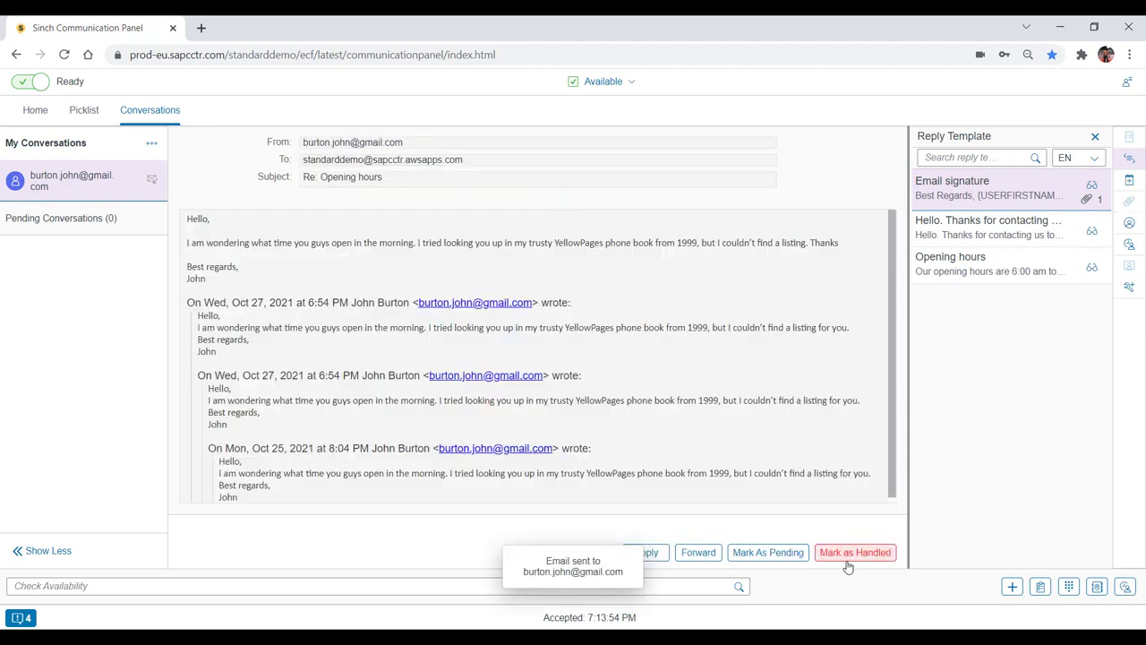
{"action": "left_click", "coordinate": [854, 554]}
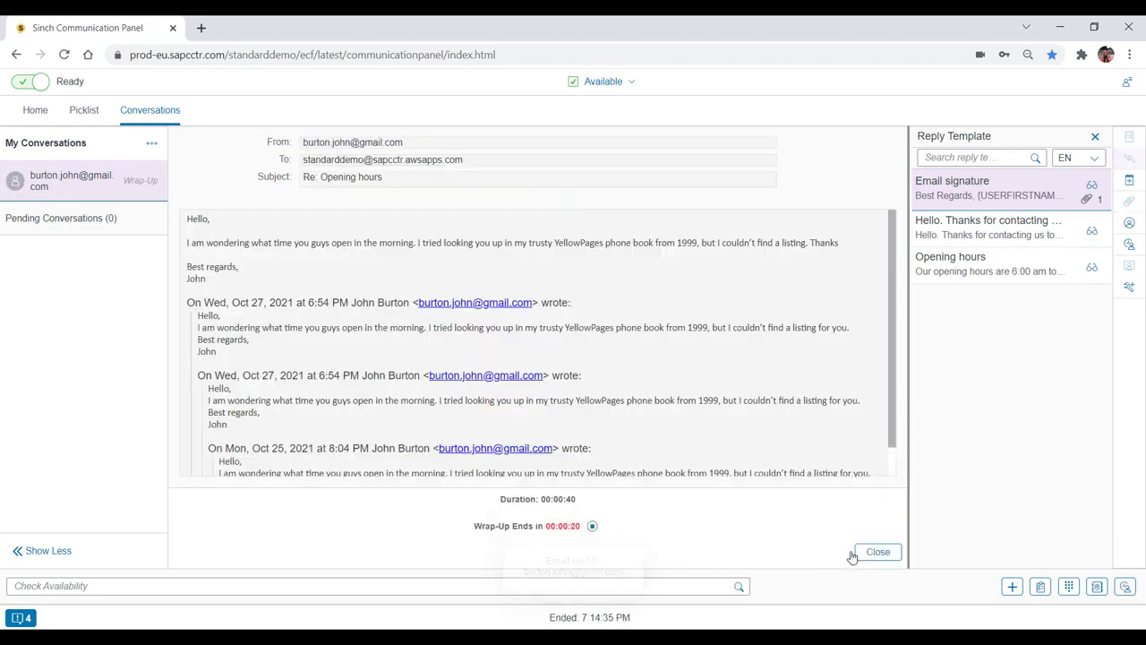
{"action": "left_click", "coordinate": [876, 555]}
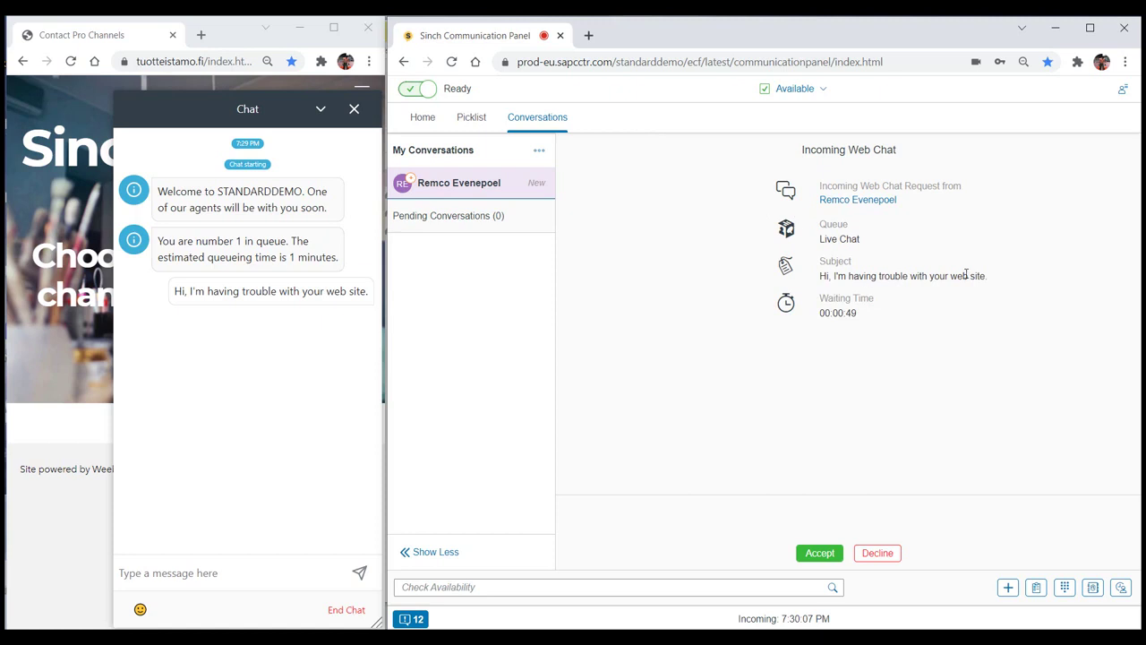
Accept the website-trouble web chat and scroll templates down to Slider, Stars and Survey.
{"action": "left_click", "coordinate": [821, 553]}
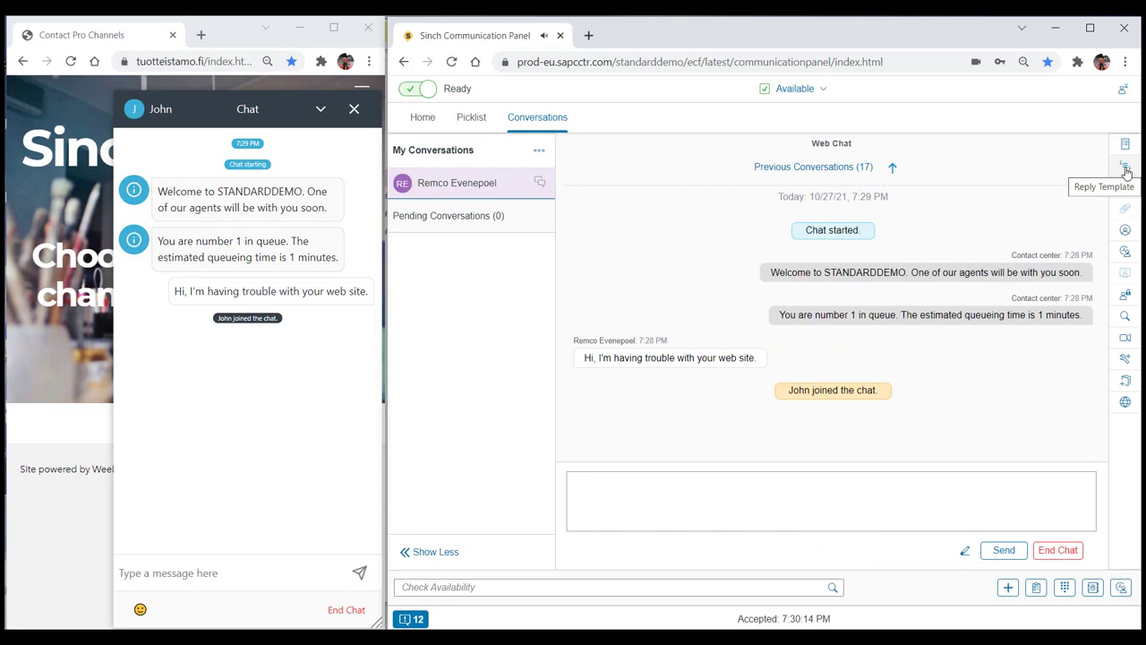
{"action": "left_click", "coordinate": [1125, 170]}
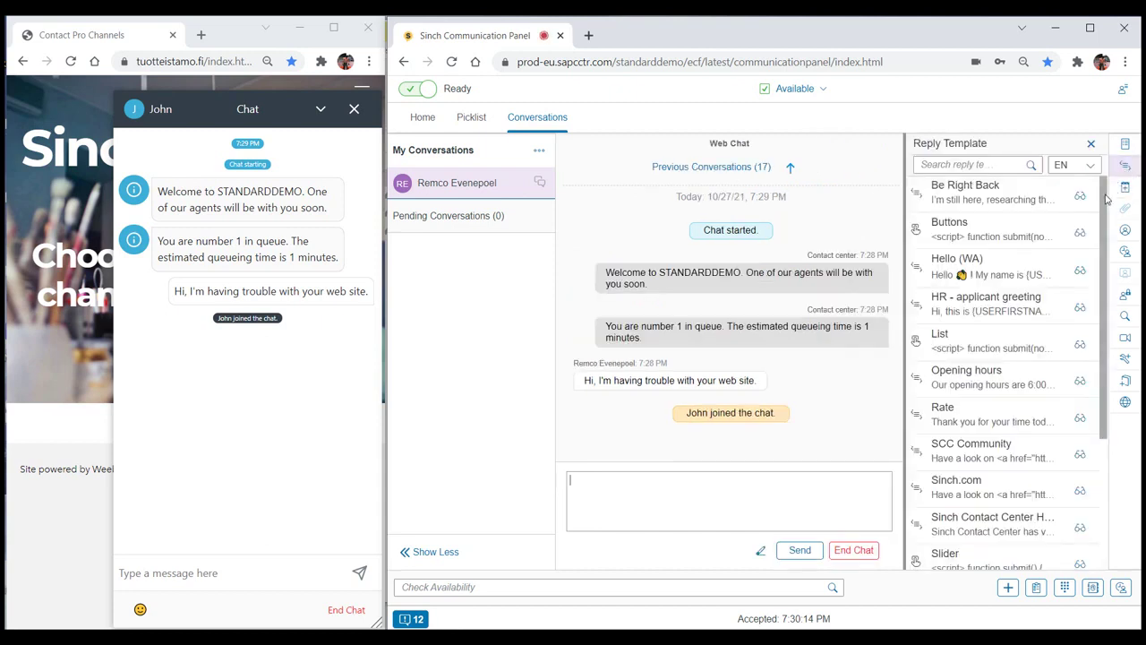
{"action": "left_click_drag", "start_coordinate": [1106, 199], "coordinate": [1081, 345]}
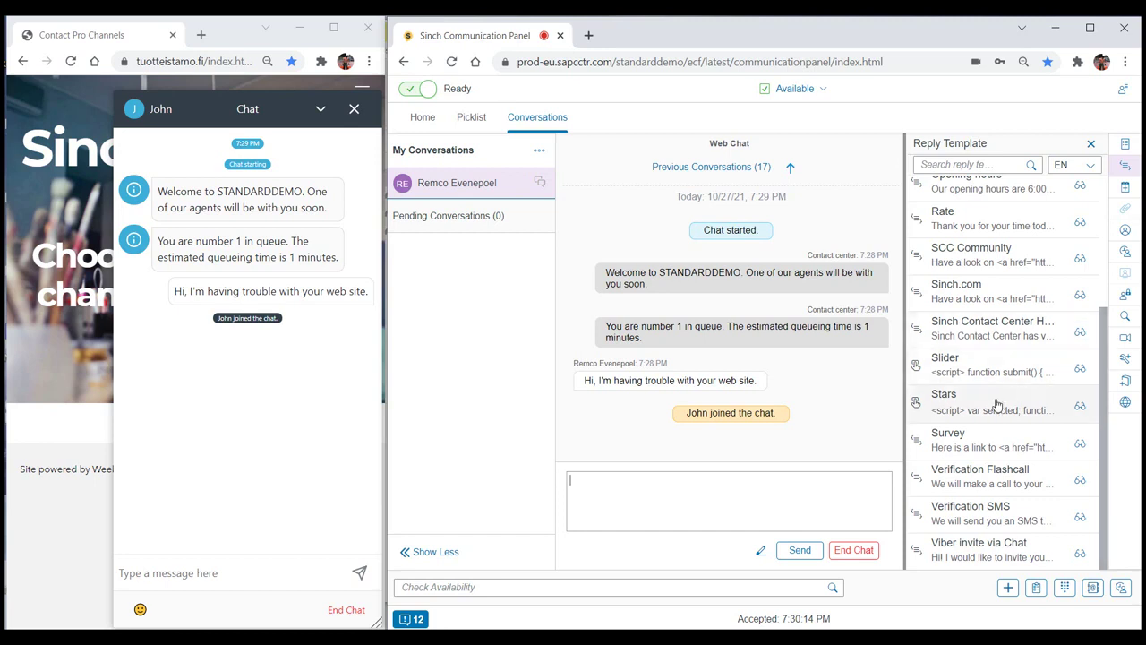
{"action": "left_click", "coordinate": [955, 436]}
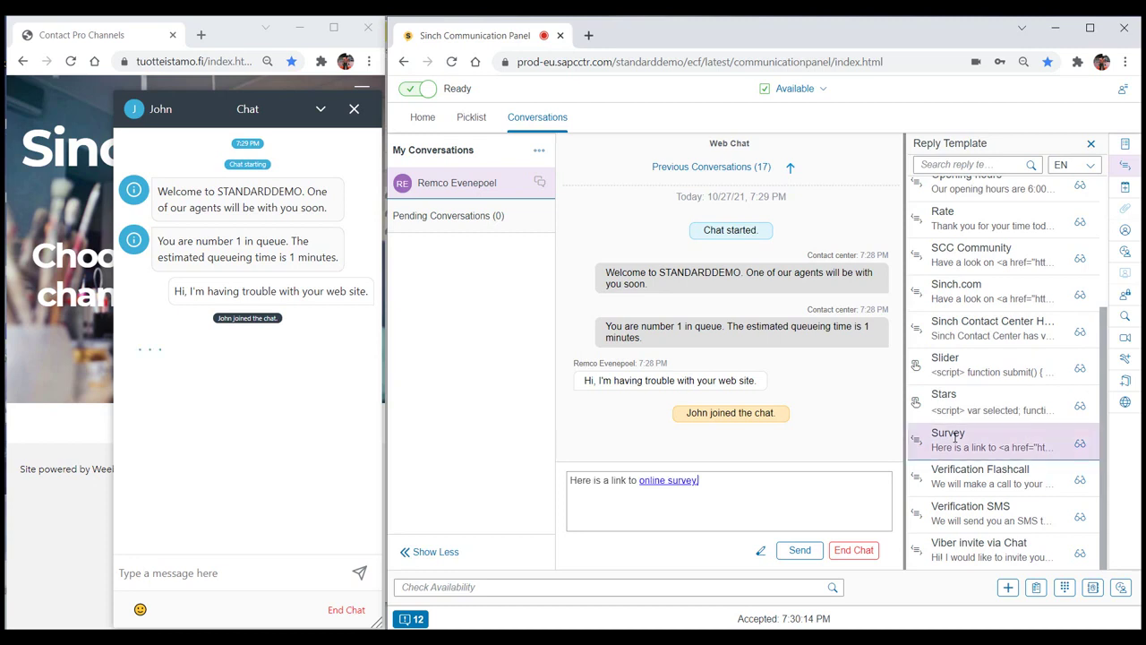
{"action": "left_click_drag", "start_coordinate": [723, 483], "coordinate": [569, 481]}
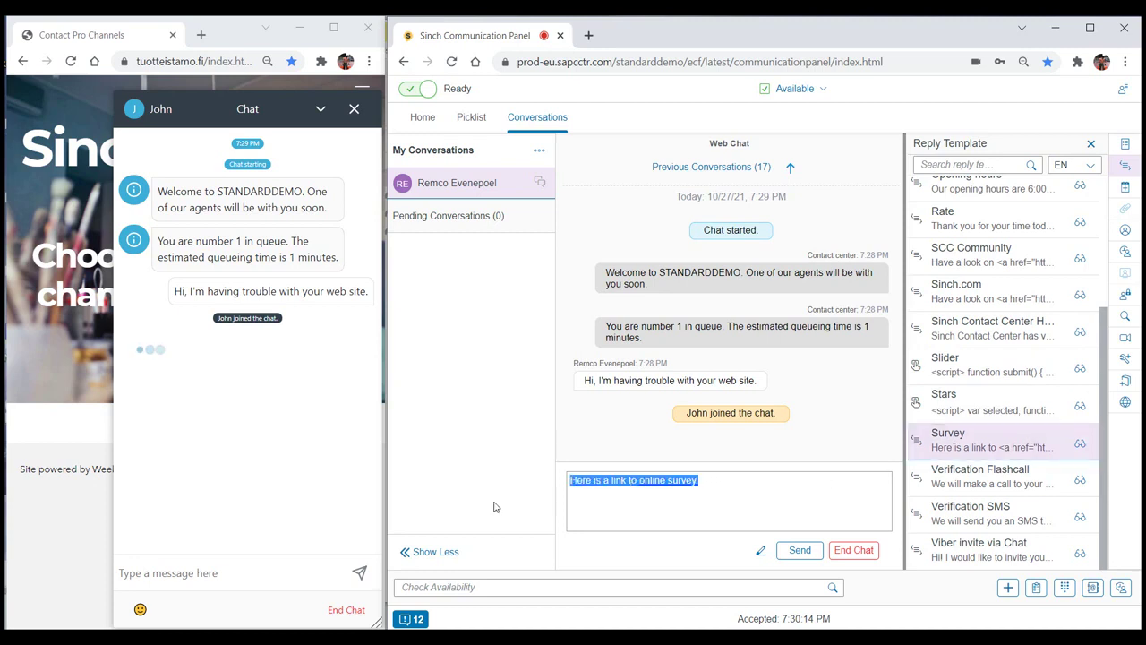
{"action": "key", "text": "BackSpace"}
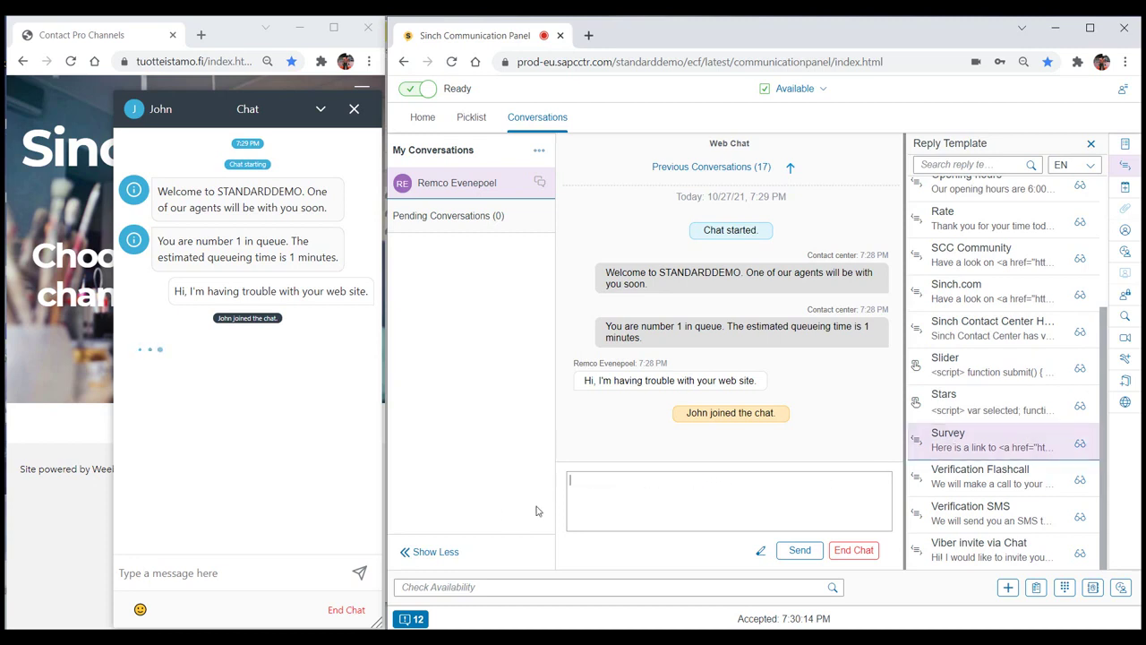
{"action": "left_click", "coordinate": [1079, 442]}
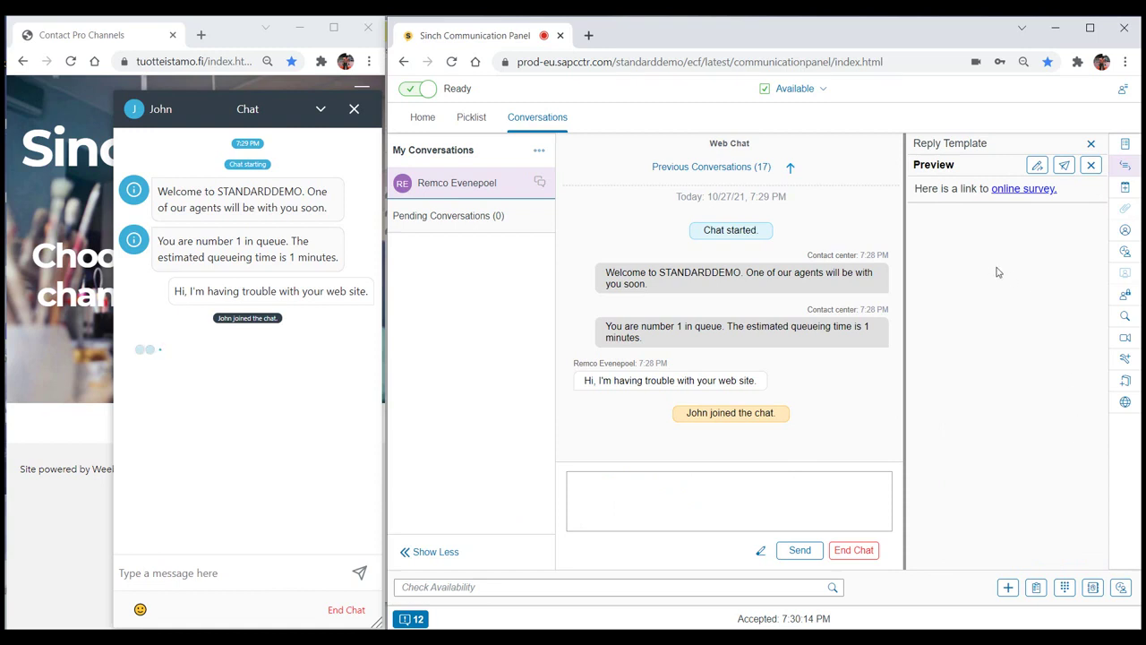
{"action": "left_click", "coordinate": [1090, 165]}
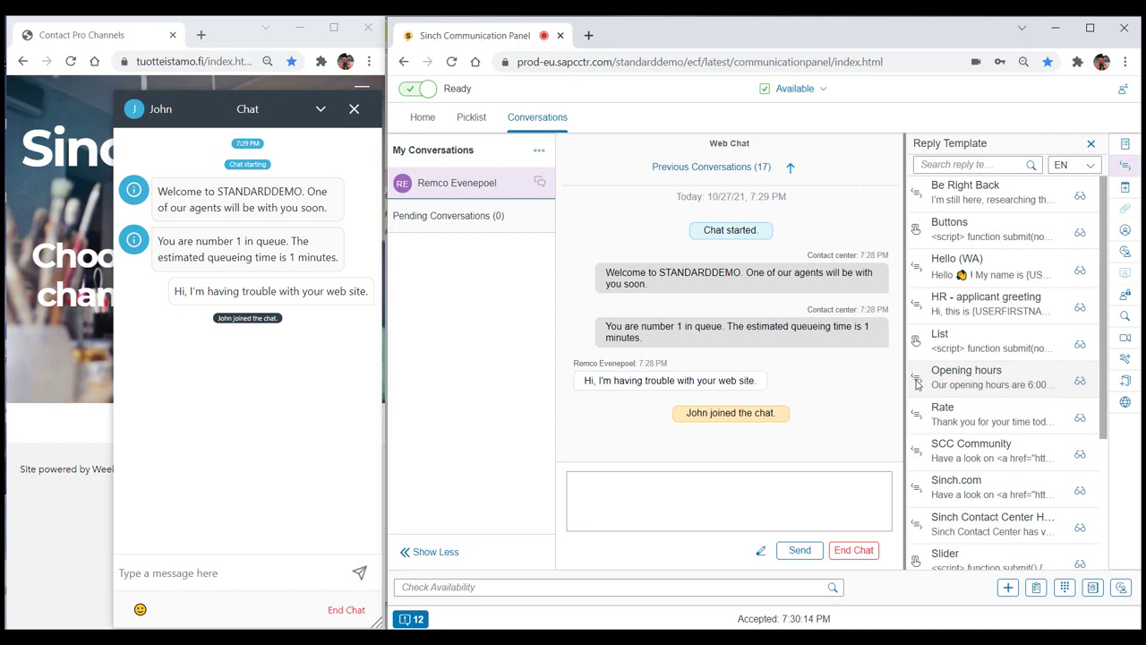
Send the Stars rating template and submit a four-star rating as the customer.
{"action": "scroll", "coordinate": [944, 402], "scroll_direction": "down", "scroll_amount": 2}
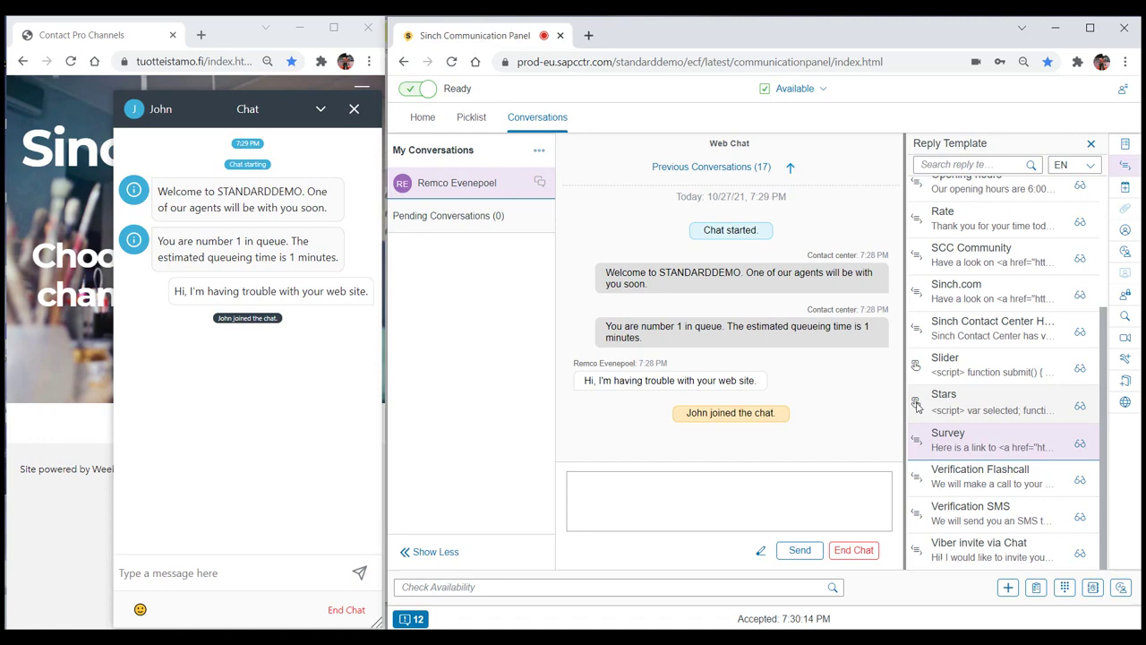
{"action": "left_click", "coordinate": [980, 405]}
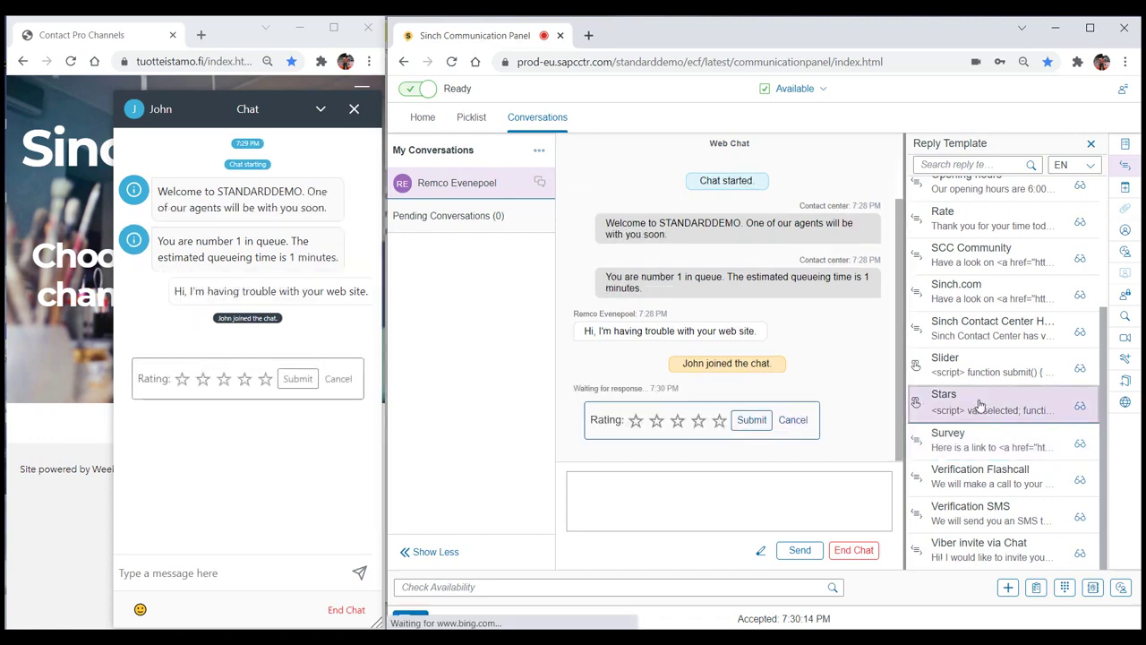
{"action": "left_click", "coordinate": [244, 357]}
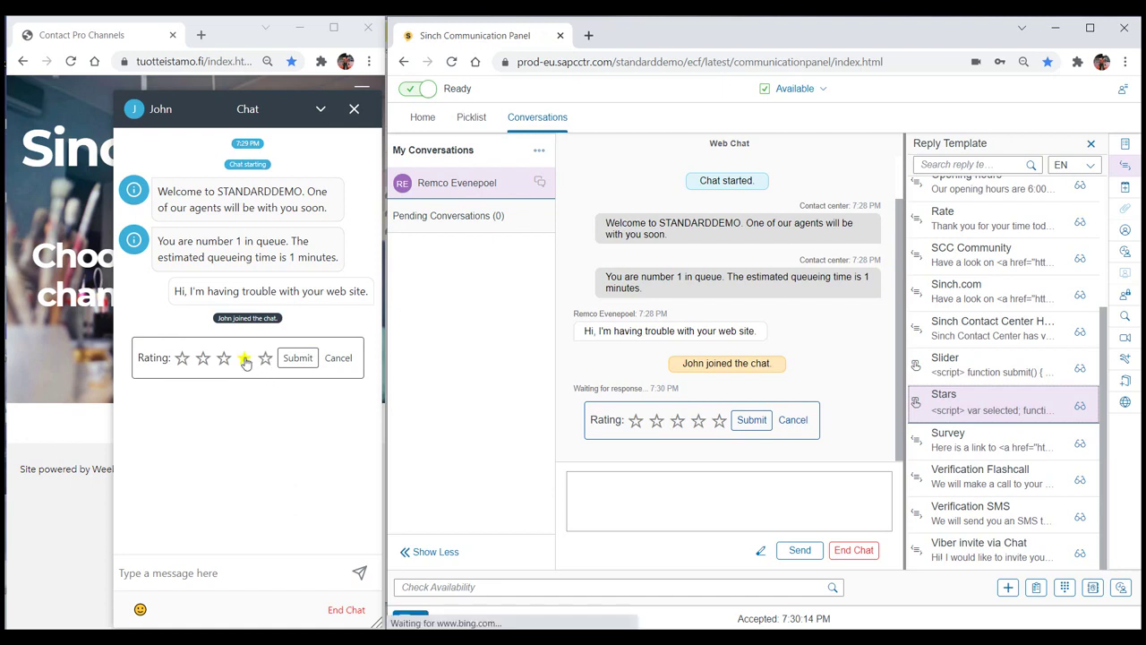
{"action": "left_click", "coordinate": [297, 357]}
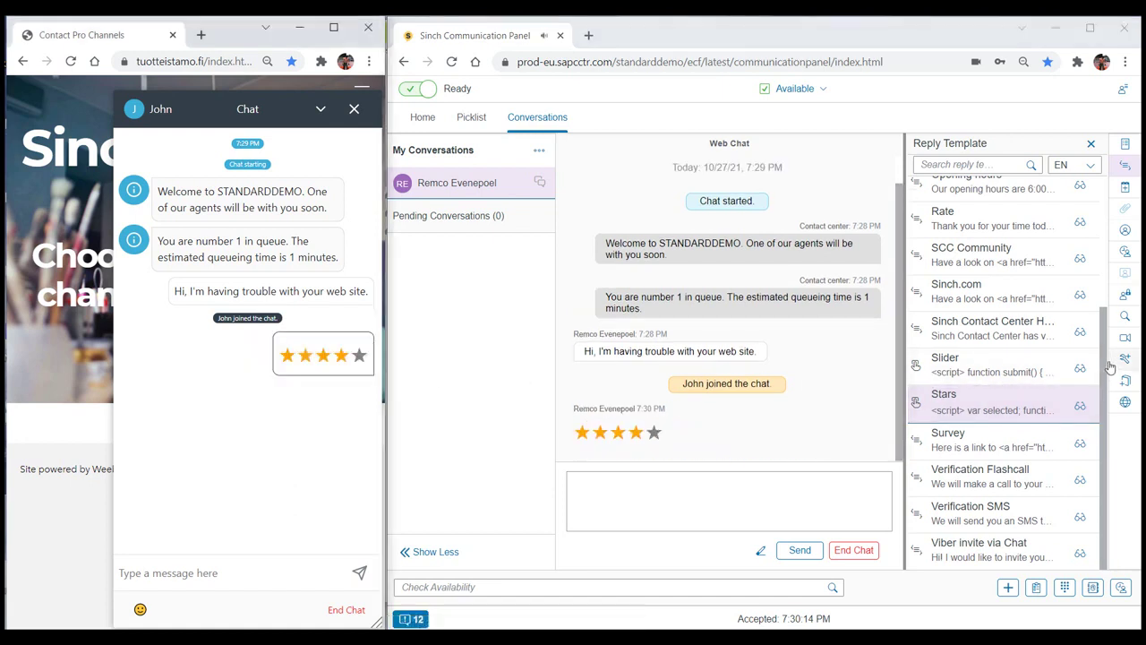
Send 'Here is a link to online survey. Thanks!' and preview the Survey template.
{"action": "left_click", "coordinate": [993, 439]}
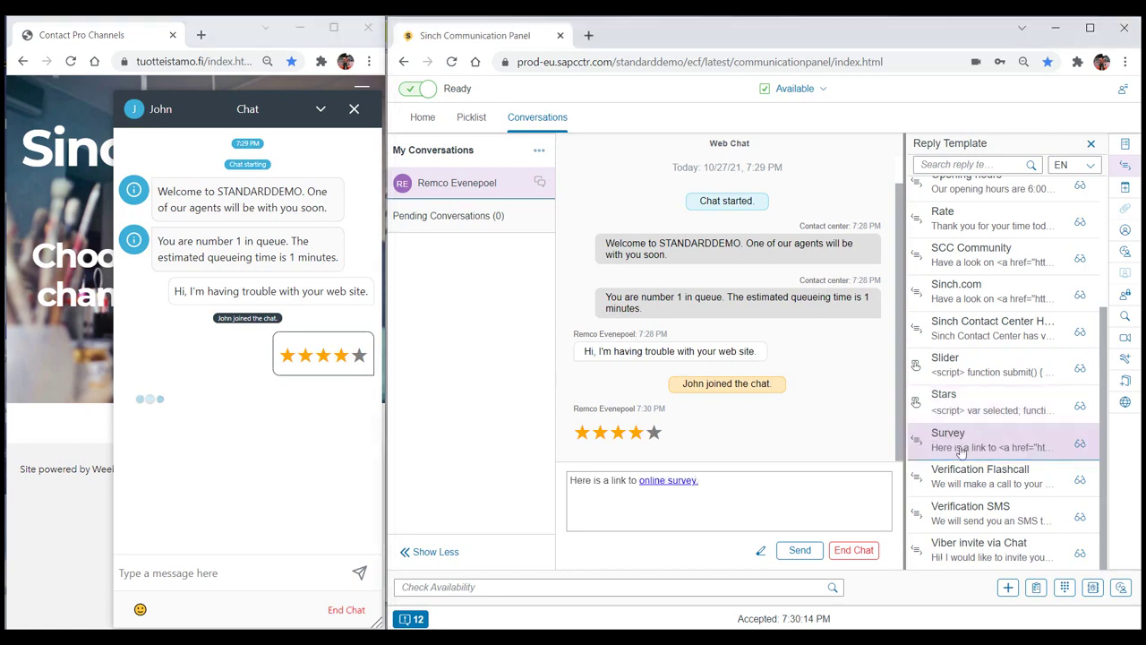
{"action": "type", "text": ". Th"}
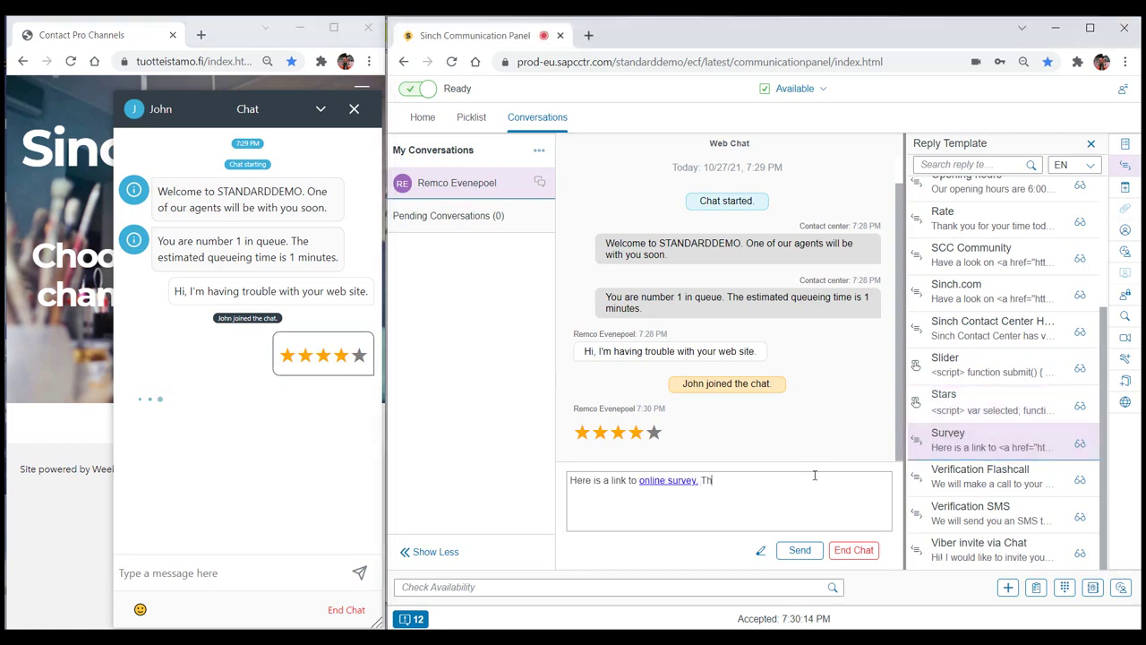
{"action": "type", "text": "anks!"}
{"action": "left_click", "coordinate": [801, 553]}
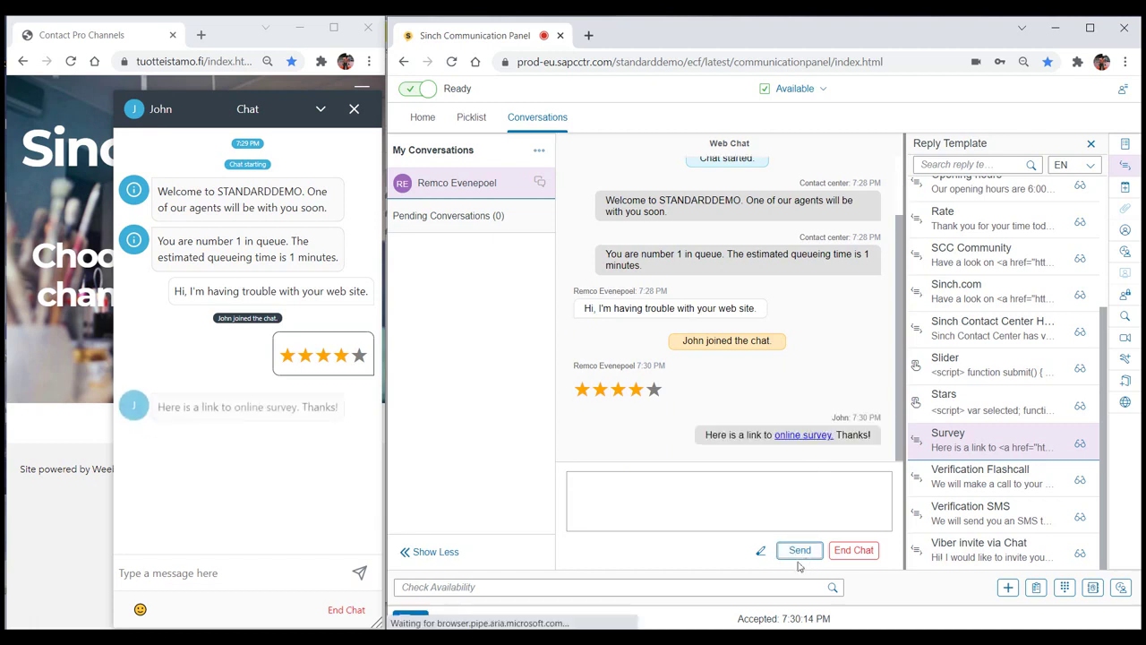
{"action": "left_click", "coordinate": [1079, 445]}
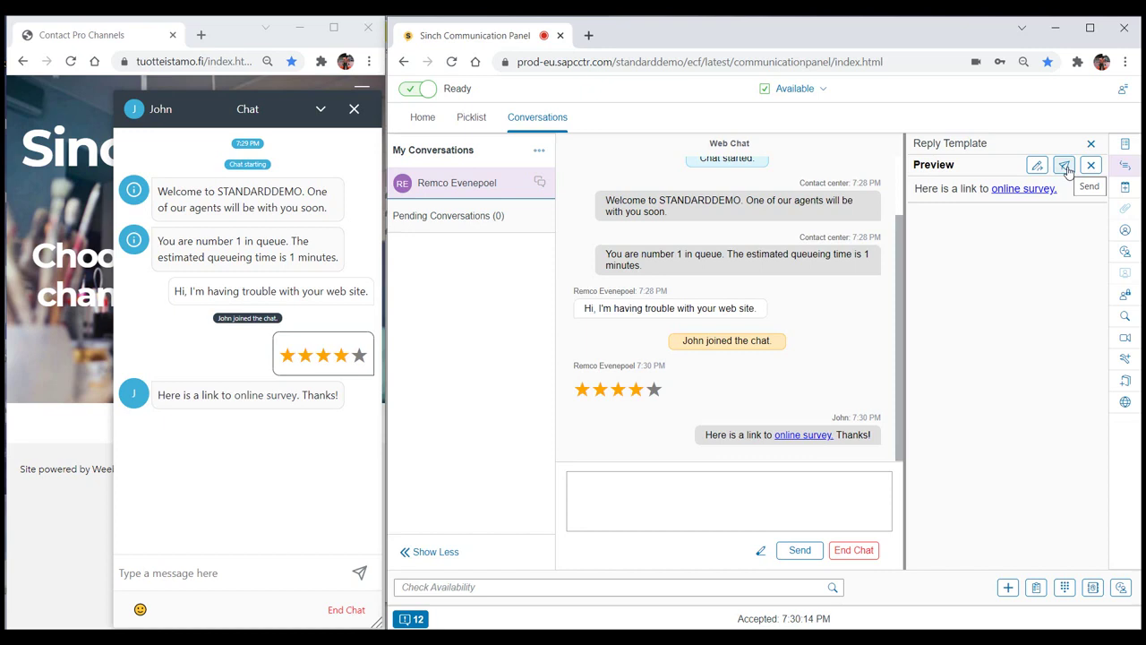
Send the Buttons template offering Option 1–6 and Cancel, checking its preview.
{"action": "left_click", "coordinate": [1090, 167]}
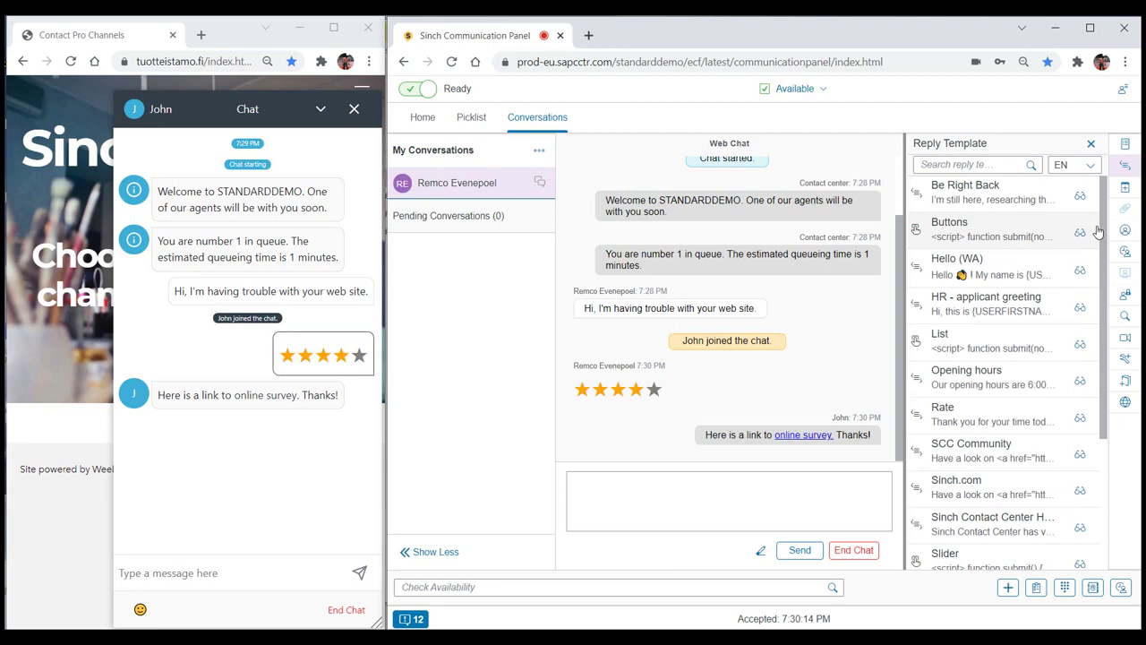
{"action": "left_click", "coordinate": [929, 235]}
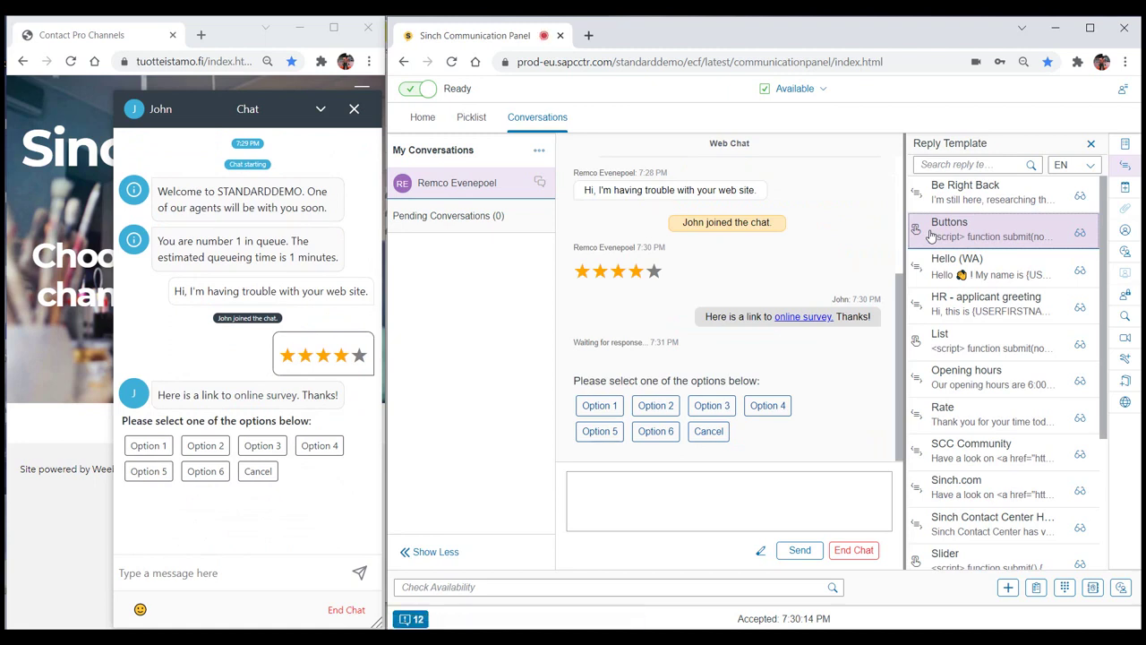
{"action": "left_click", "coordinate": [1079, 232]}
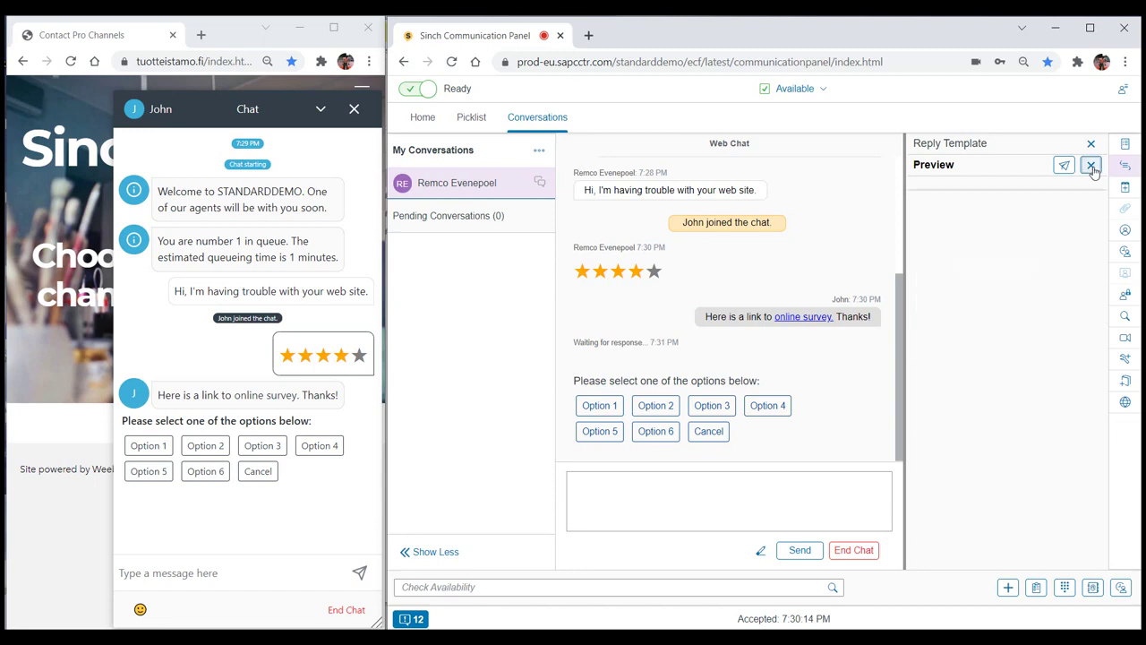
{"action": "left_click", "coordinate": [1091, 167]}
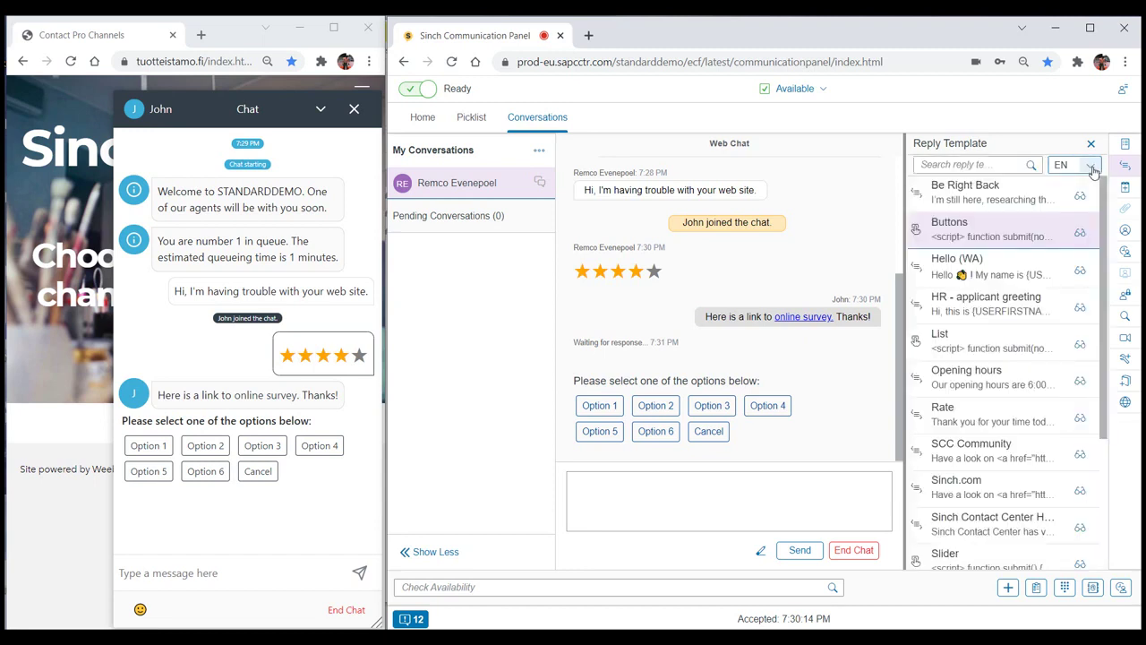